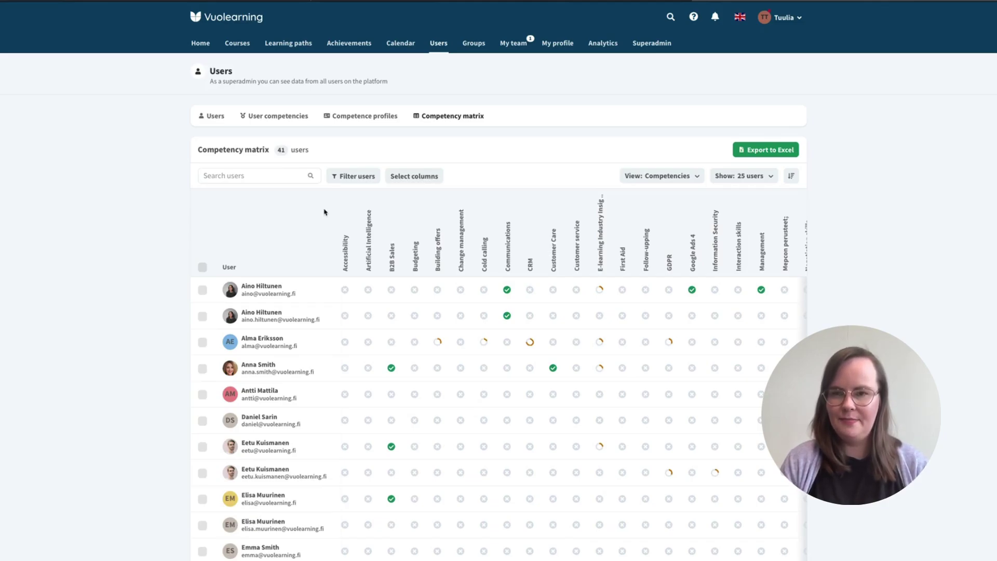
Limit the competency matrix columns to the Customer service competence.
{"action": "left_click", "coordinate": [425, 179]}
{"action": "left_click", "coordinate": [433, 197]}
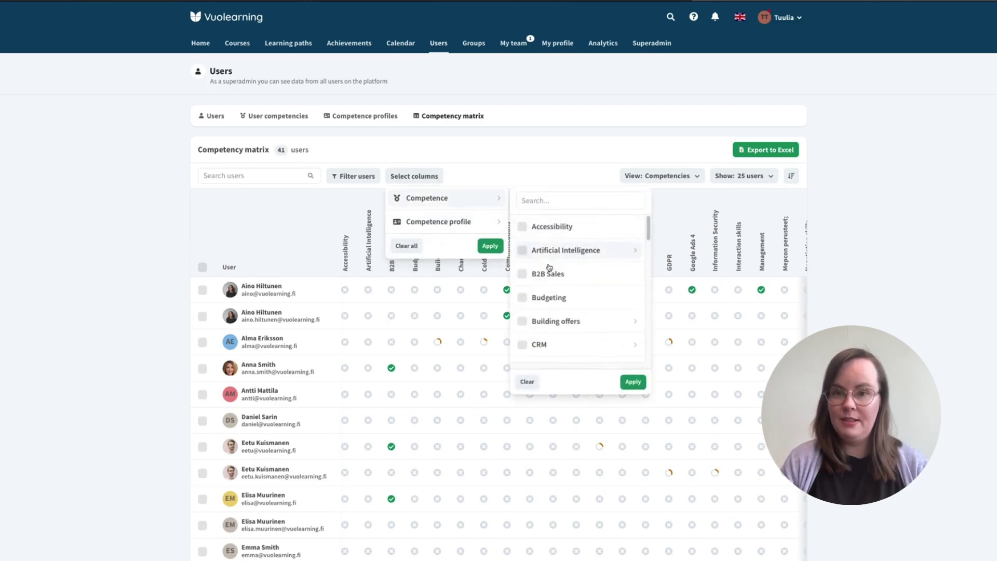
{"action": "scroll", "coordinate": [550, 275], "scroll_direction": "down", "scroll_amount": 5}
{"action": "scroll", "coordinate": [557, 283], "scroll_direction": "up", "scroll_amount": 1}
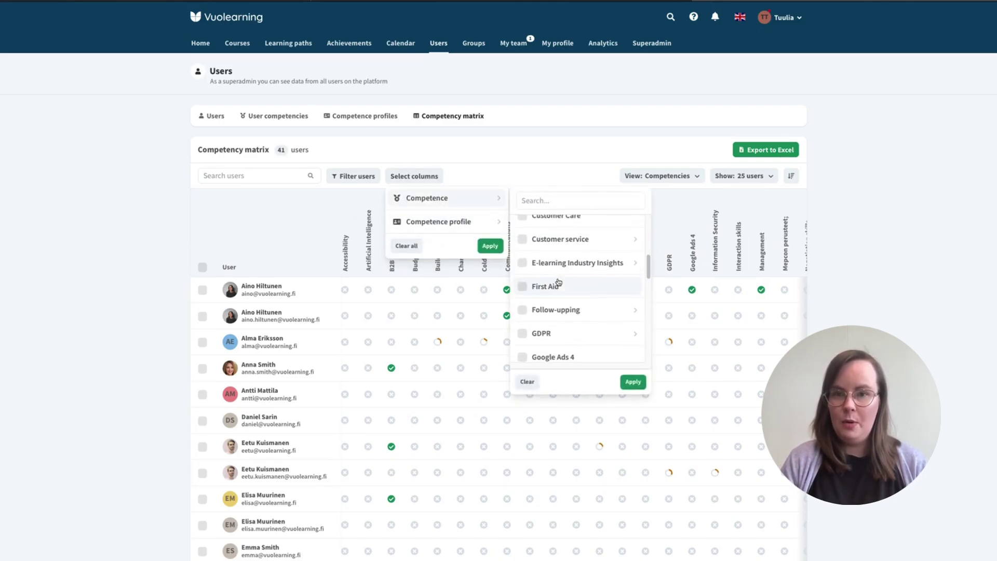
{"action": "left_click", "coordinate": [568, 238]}
{"action": "left_click", "coordinate": [756, 338]}
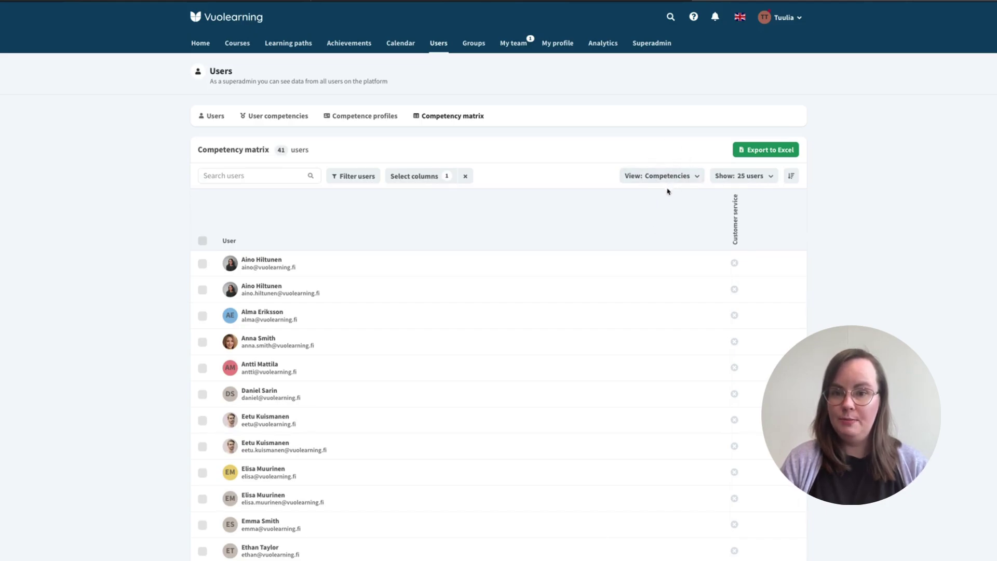
Sort the matrix by user competencies and check which Customer service levels the listed users have achieved.
{"action": "left_click", "coordinate": [791, 179]}
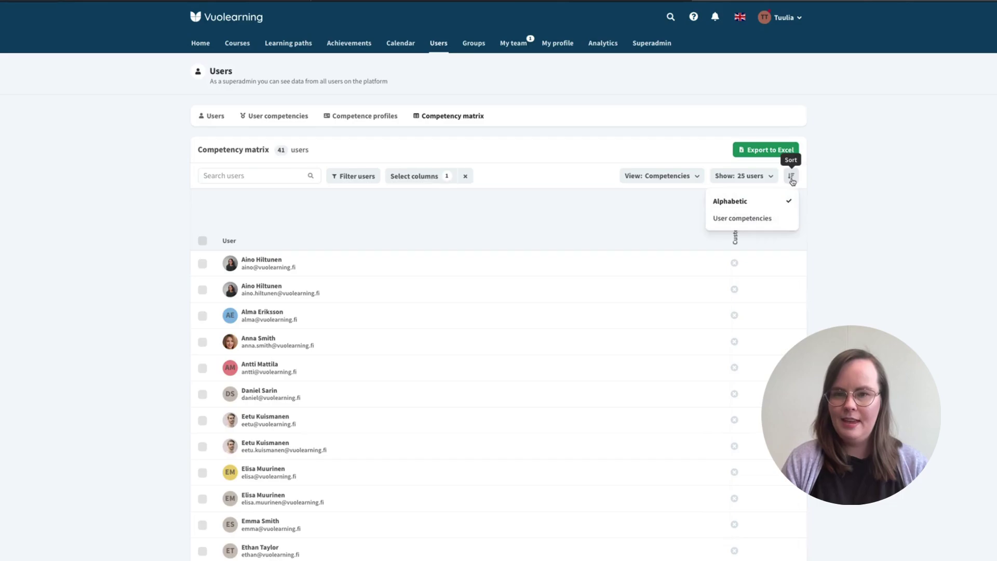
{"action": "left_click", "coordinate": [767, 218]}
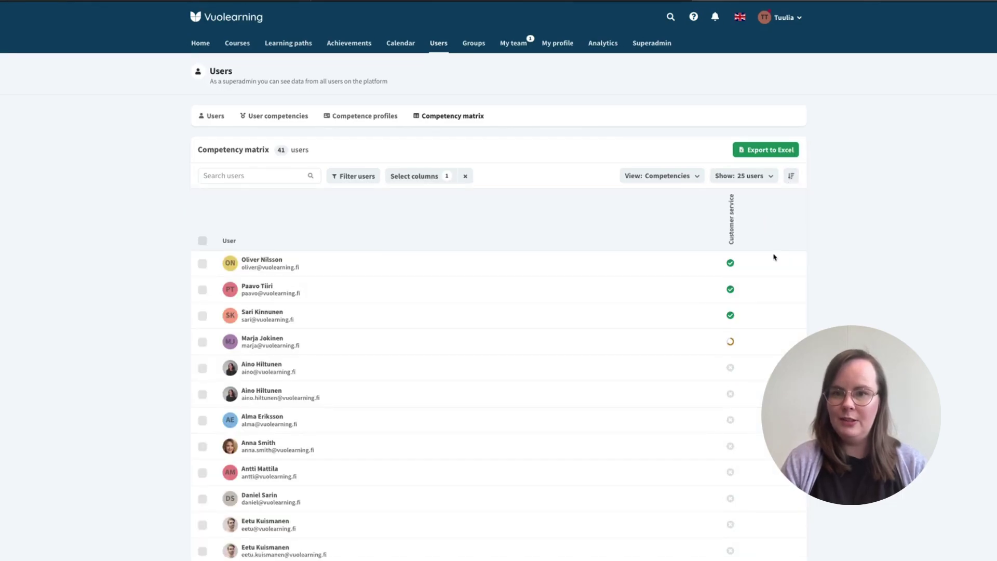
{"action": "mouse_move", "coordinate": [731, 264]}
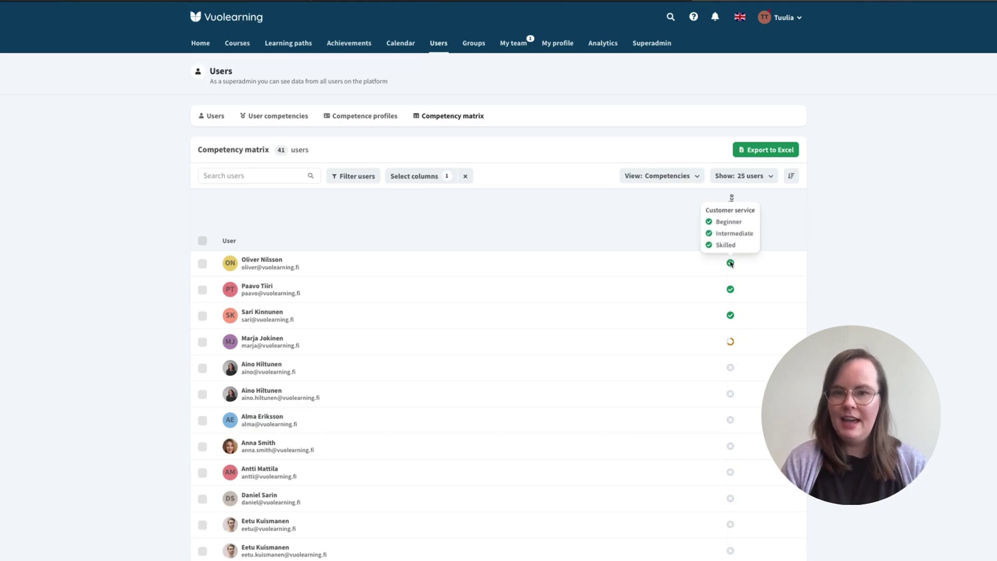
{"action": "mouse_move", "coordinate": [732, 290]}
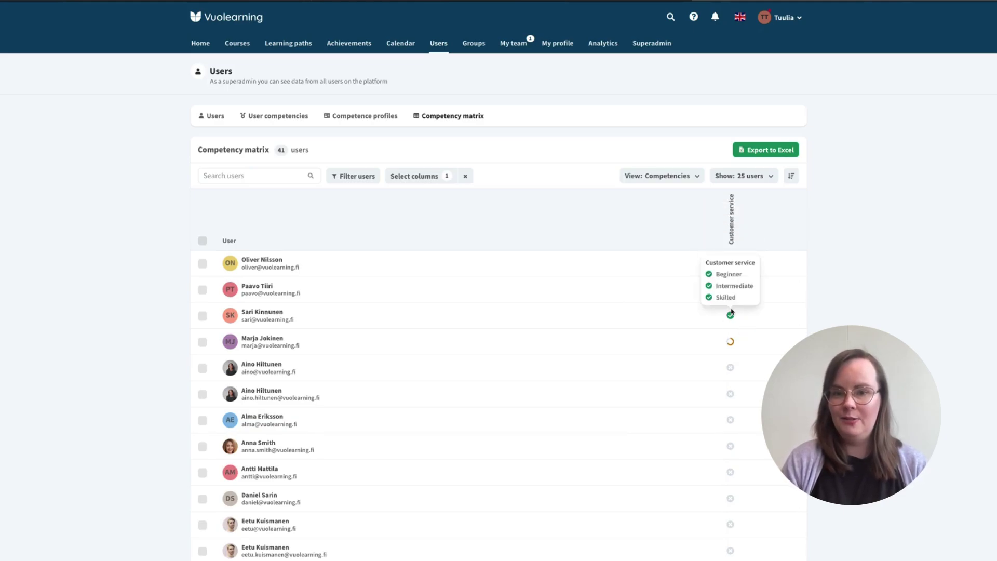
{"action": "mouse_move", "coordinate": [731, 341]}
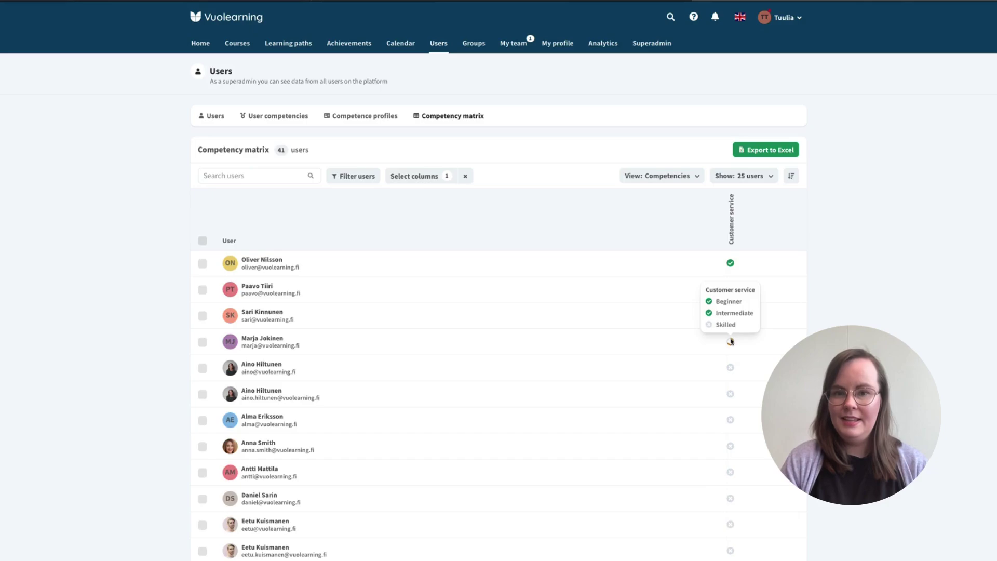
{"action": "mouse_move", "coordinate": [731, 394]}
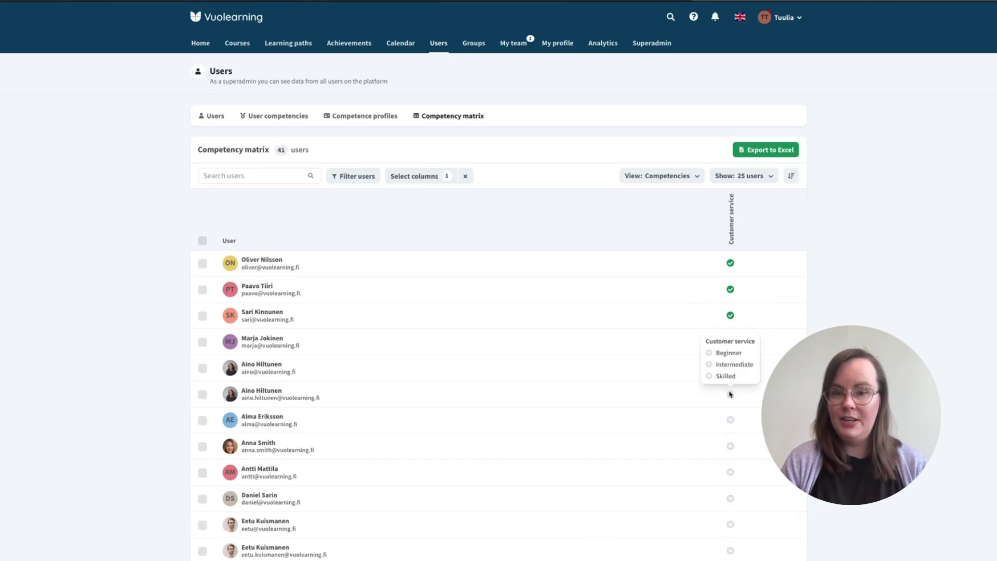
{"action": "mouse_move", "coordinate": [732, 419]}
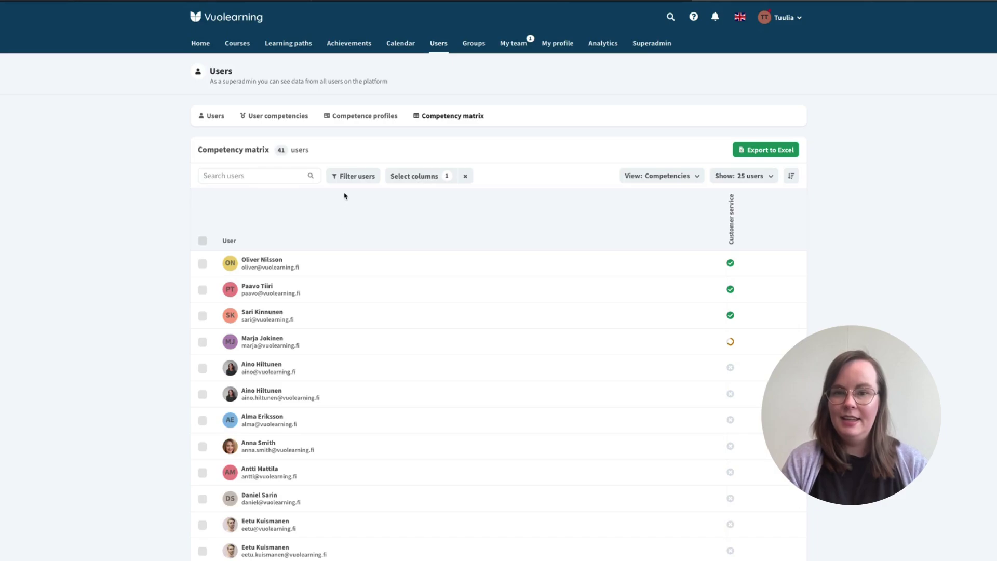
Filter the users to those holding the Customer service competence at the Skilled level.
{"action": "left_click", "coordinate": [350, 177]}
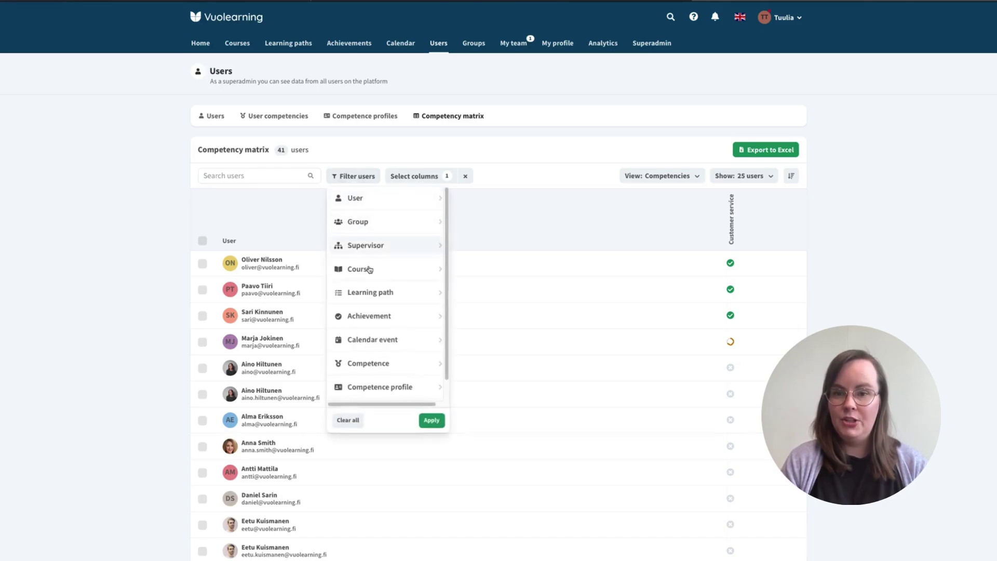
{"action": "left_click", "coordinate": [387, 364]}
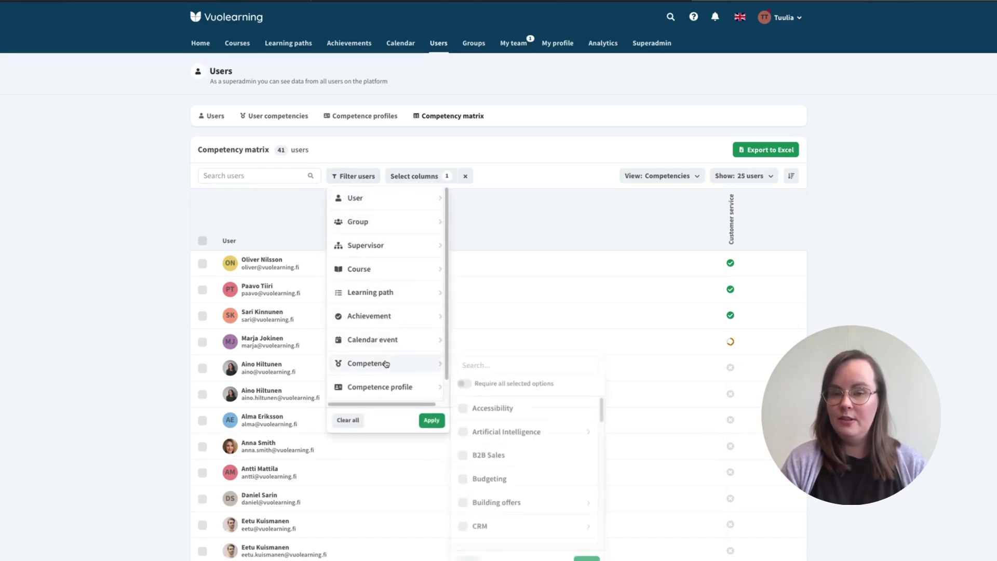
{"action": "scroll", "coordinate": [536, 474], "scroll_direction": "down", "scroll_amount": 1}
{"action": "scroll", "coordinate": [539, 473], "scroll_direction": "down", "scroll_amount": 3}
{"action": "left_click", "coordinate": [530, 466]}
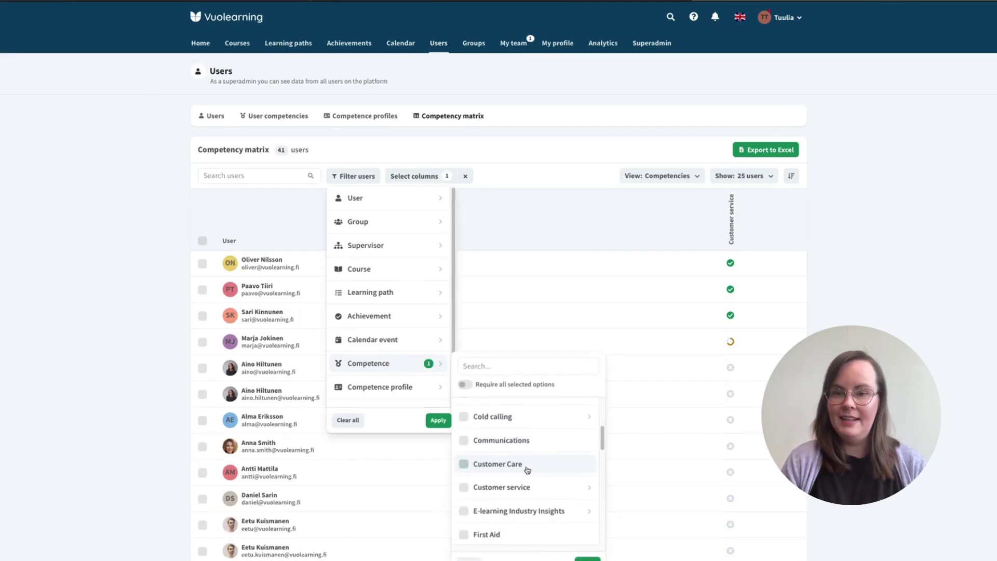
{"action": "left_click", "coordinate": [555, 468]}
{"action": "left_click", "coordinate": [551, 487]}
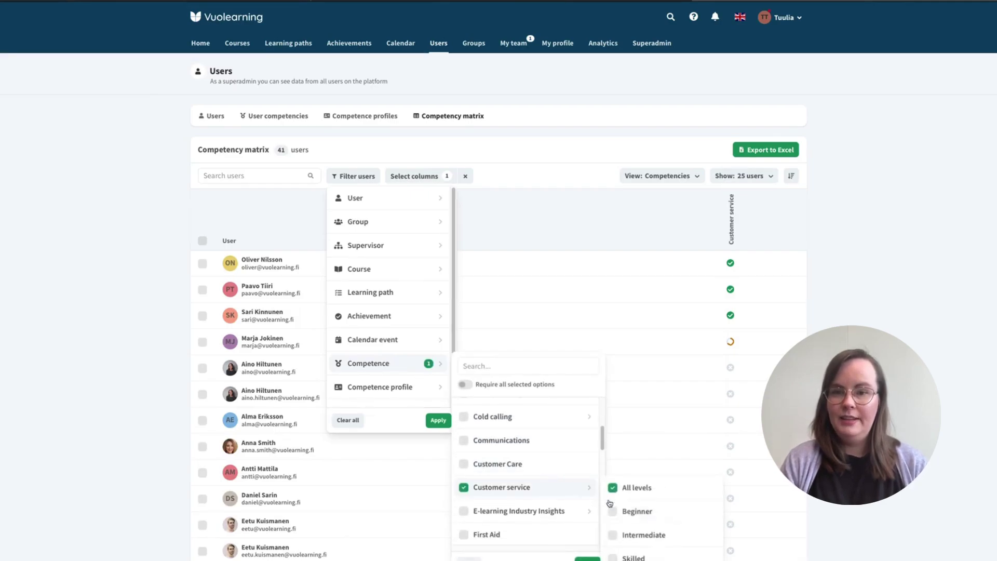
{"action": "left_click", "coordinate": [651, 554]}
{"action": "left_click", "coordinate": [587, 559]}
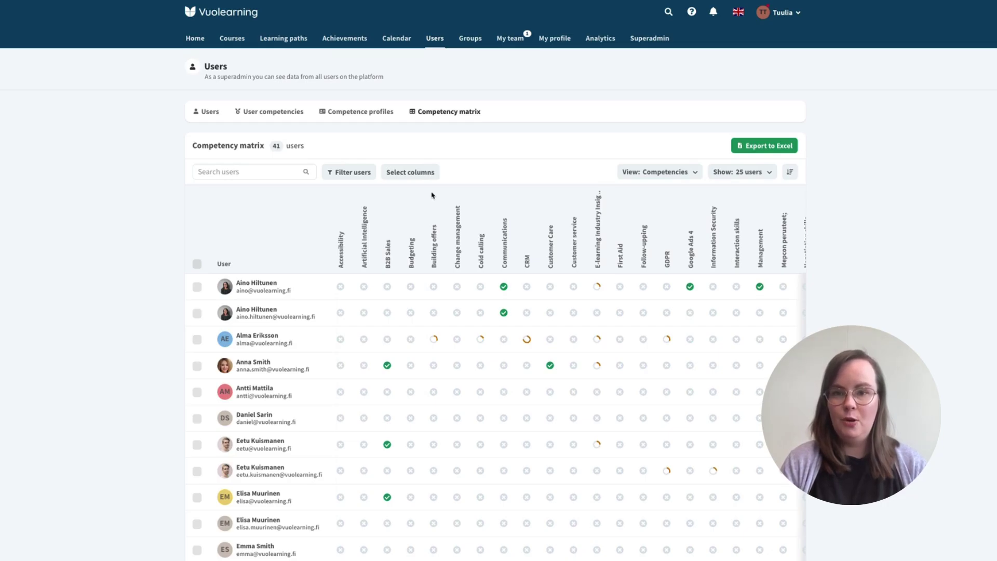
Limit the full matrix's columns to the competencies of the Customer service expert competence profile.
{"action": "left_click", "coordinate": [421, 172]}
{"action": "left_click", "coordinate": [438, 218]}
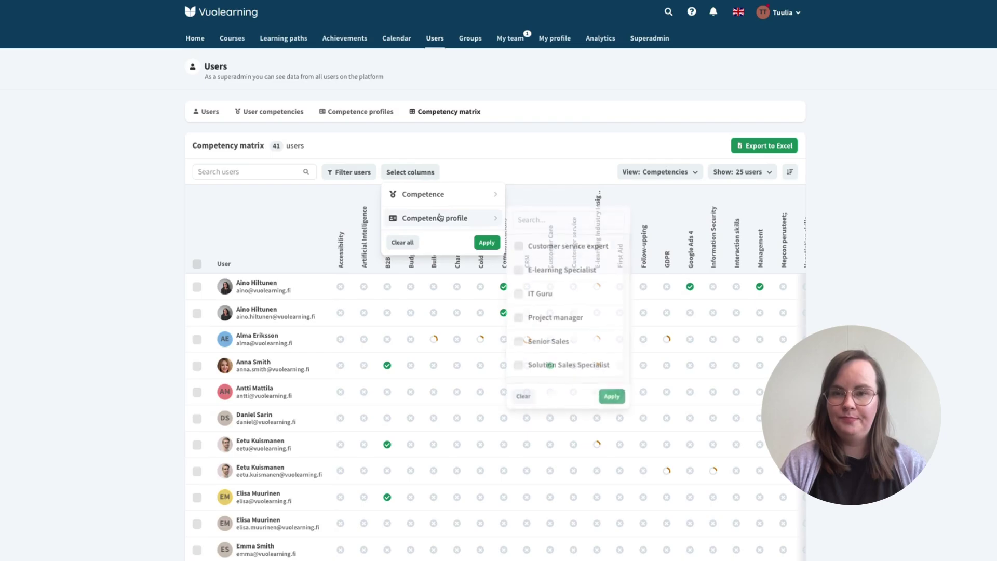
{"action": "left_click", "coordinate": [519, 247]}
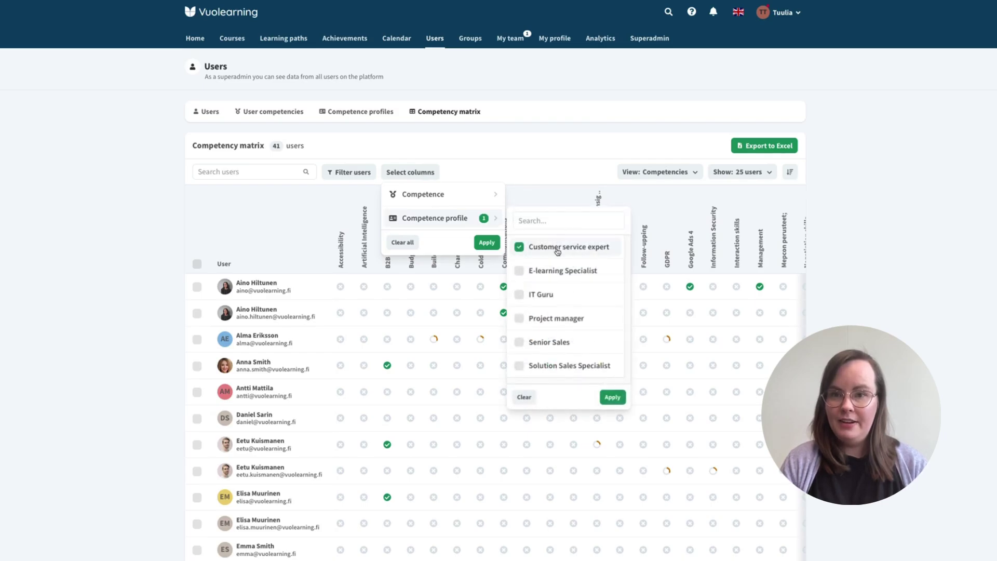
{"action": "left_click", "coordinate": [612, 396]}
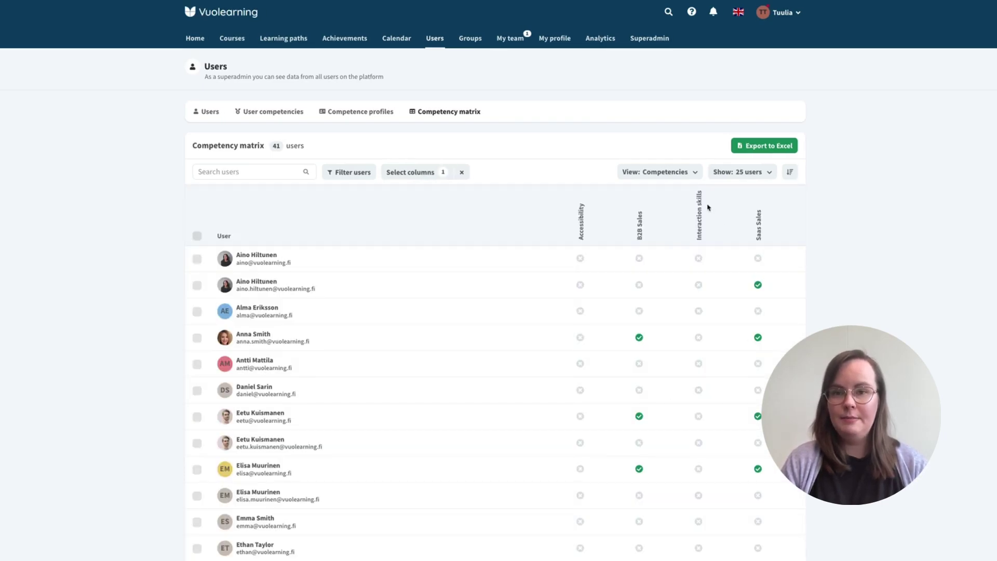
Switch the matrix view to competence profiles and sort the rows by user competencies.
{"action": "left_click", "coordinate": [667, 172]}
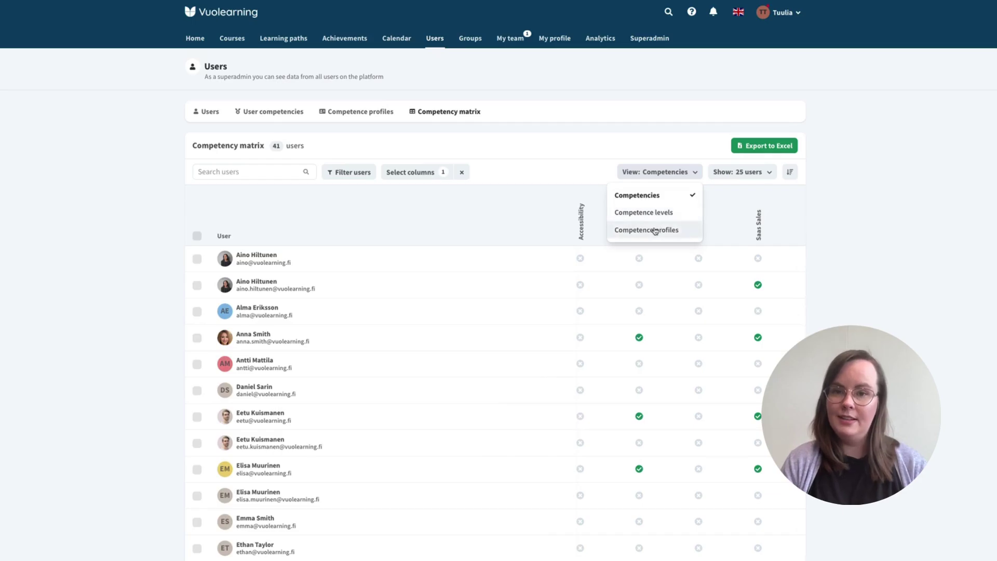
{"action": "left_click", "coordinate": [655, 230]}
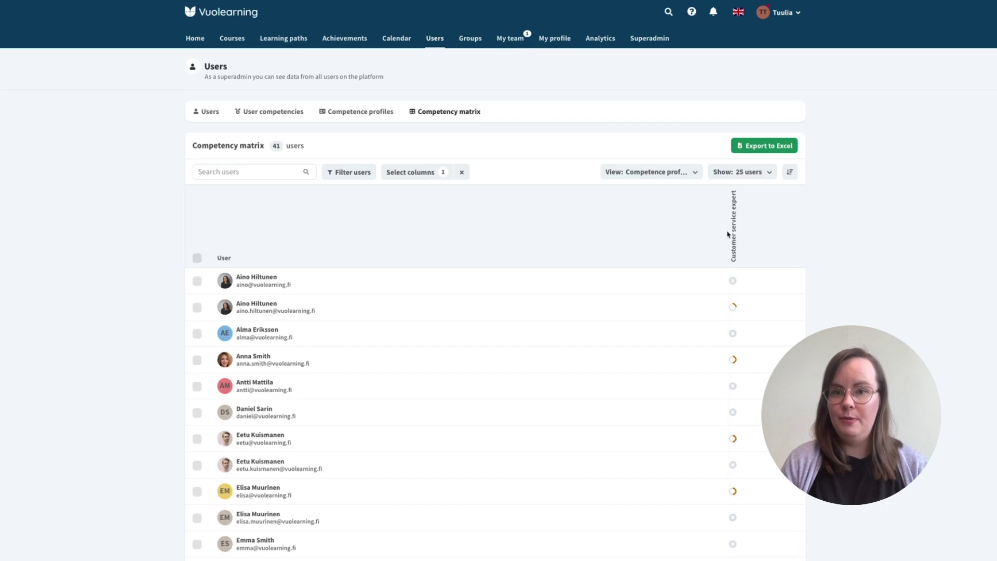
{"action": "left_click", "coordinate": [791, 172]}
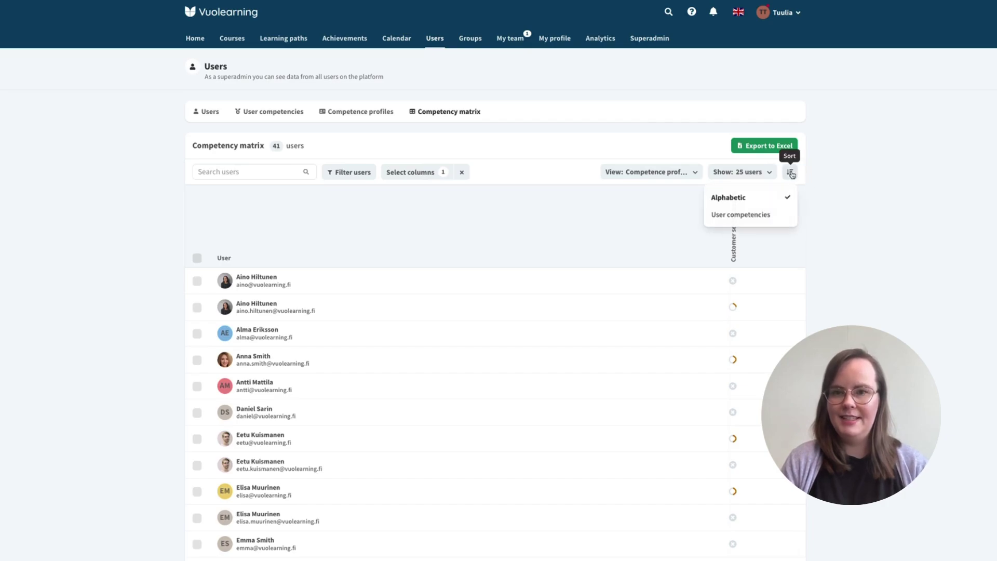
{"action": "left_click", "coordinate": [766, 215]}
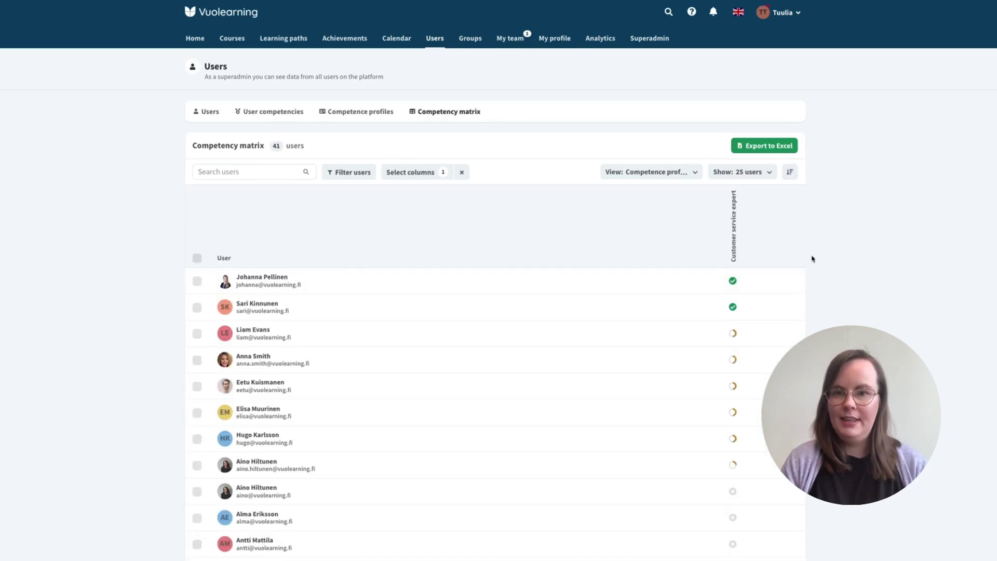
Examine the Customer service expert profile details of the second and third users in the sorted list.
{"action": "left_click", "coordinate": [733, 308]}
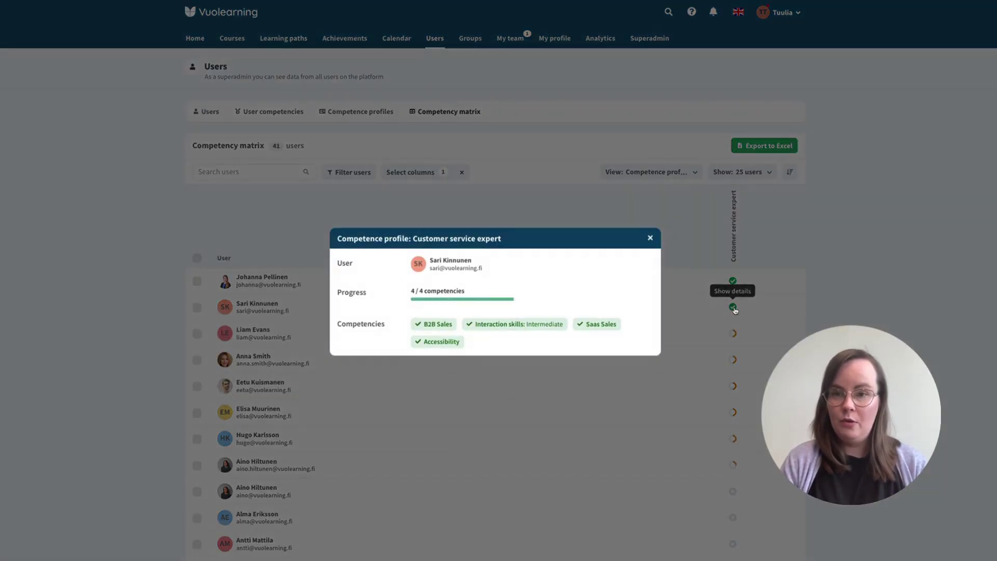
{"action": "left_click", "coordinate": [651, 237]}
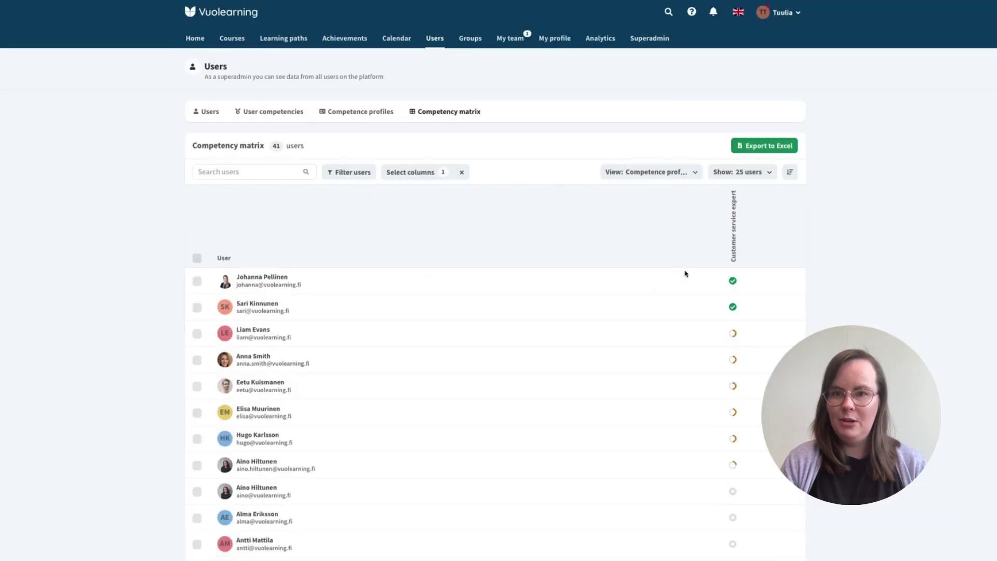
{"action": "left_click", "coordinate": [734, 335]}
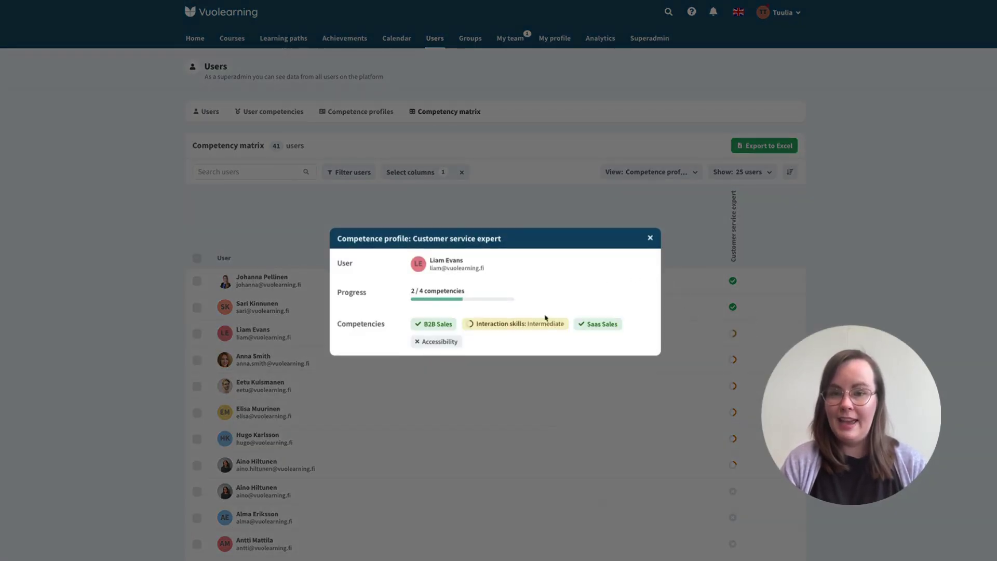
{"action": "mouse_move", "coordinate": [543, 330]}
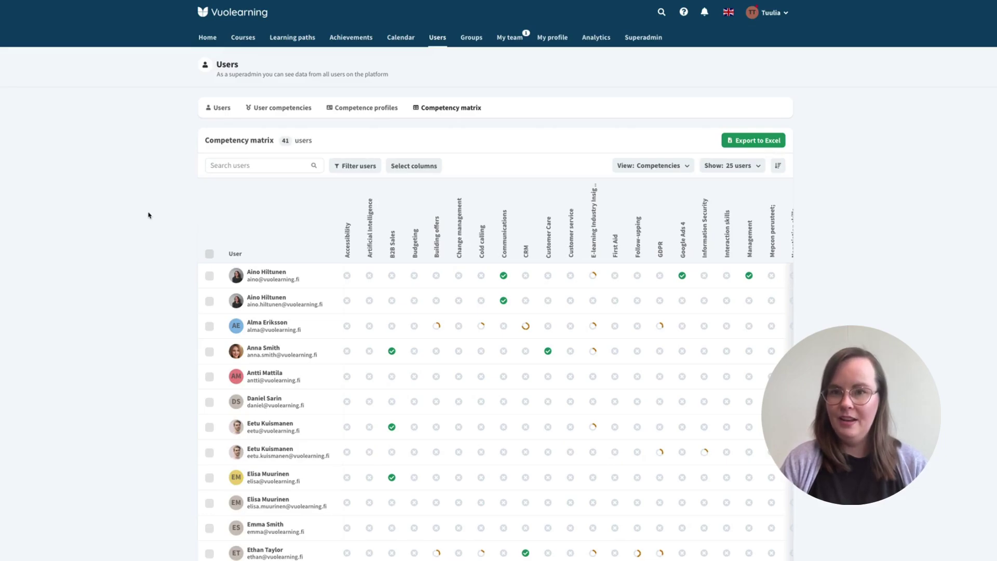
Filter the competency matrix by supervisor to show only My team.
{"action": "left_click", "coordinate": [353, 168]}
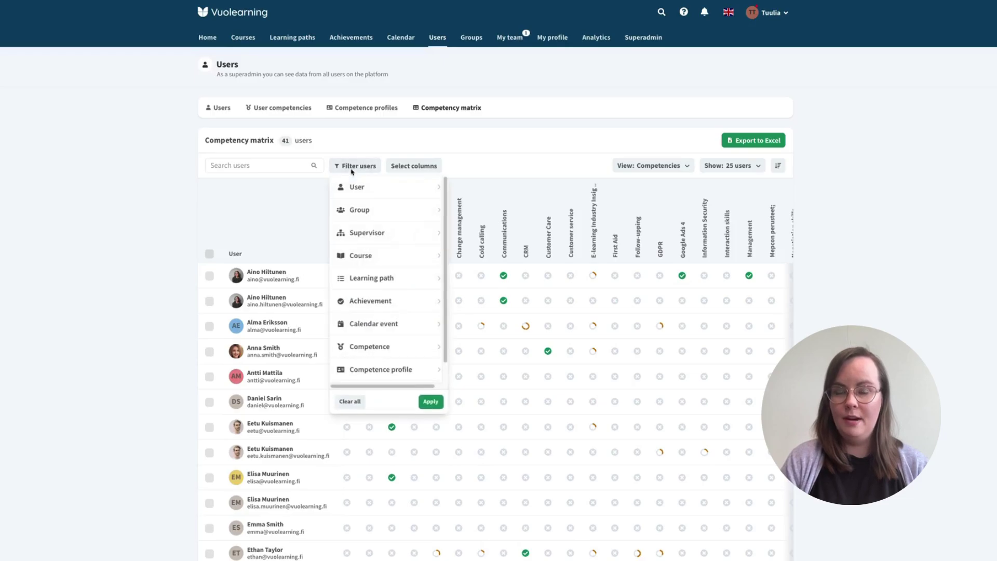
{"action": "left_click", "coordinate": [370, 232]}
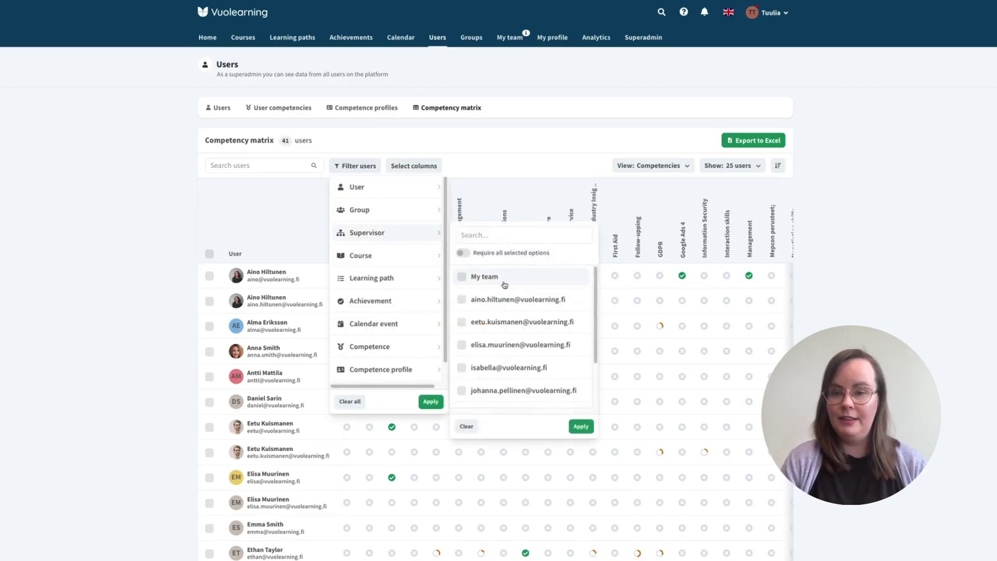
{"action": "left_click", "coordinate": [501, 281]}
{"action": "left_click", "coordinate": [580, 426]}
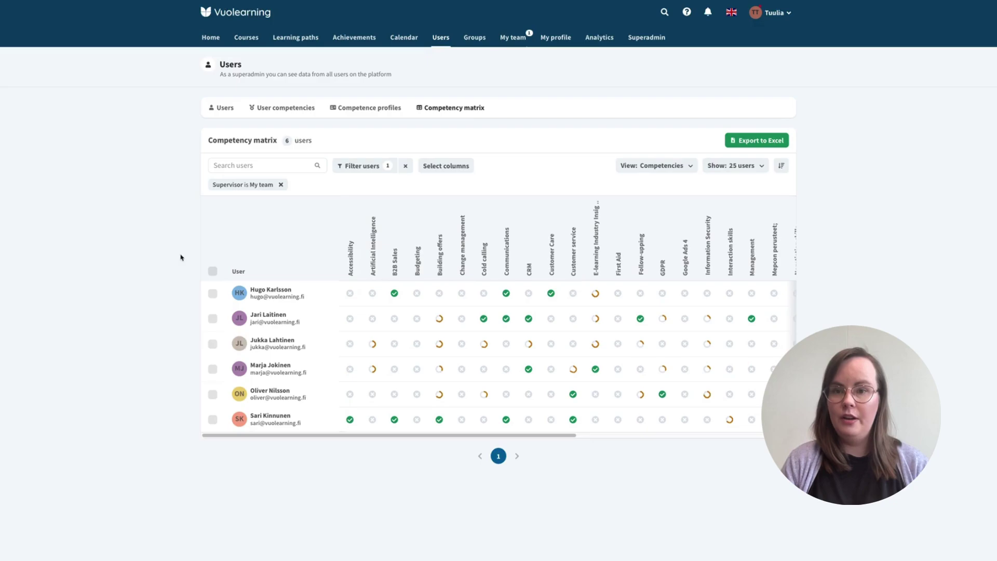
Show the team's matrix by competence profiles and limit its columns to Customer service expert.
{"action": "left_click", "coordinate": [653, 167]}
{"action": "left_click", "coordinate": [652, 220]}
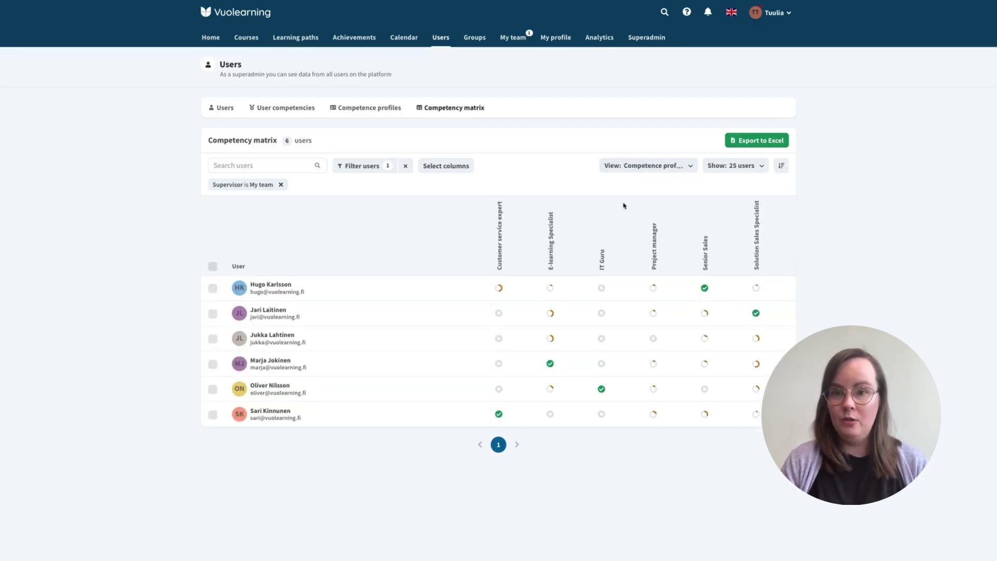
{"action": "left_click", "coordinate": [459, 172]}
{"action": "left_click", "coordinate": [466, 209]}
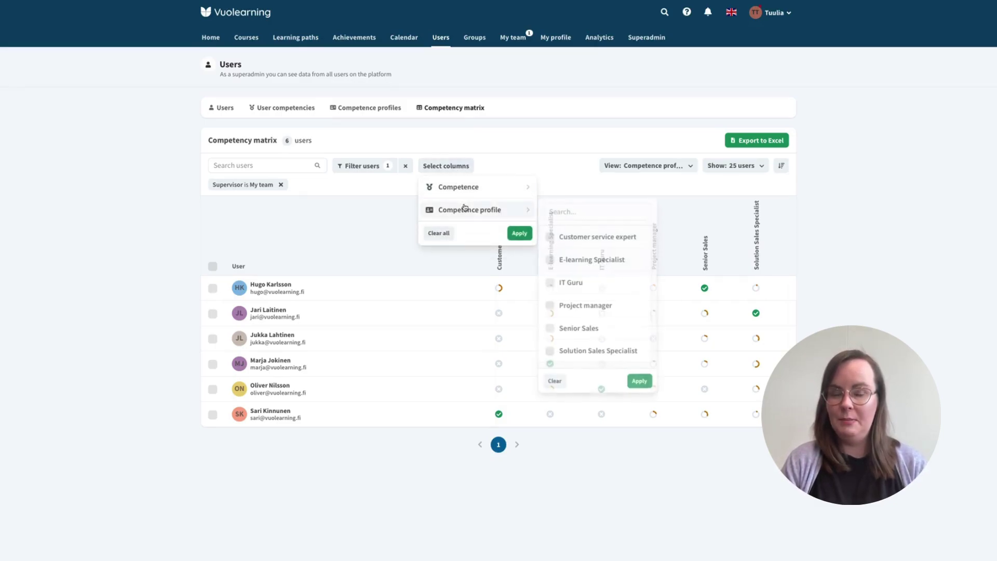
{"action": "left_click", "coordinate": [585, 242]}
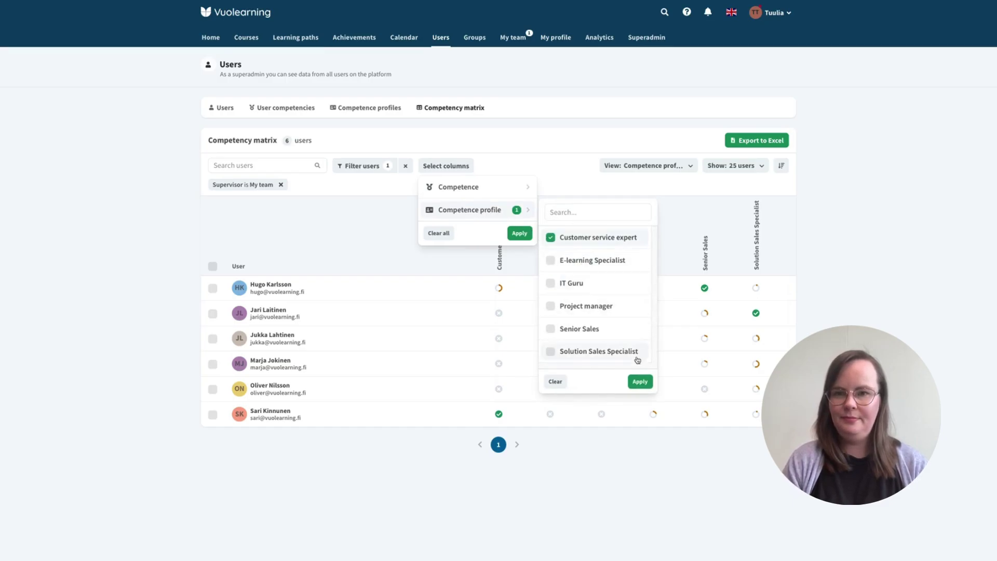
{"action": "left_click", "coordinate": [639, 382]}
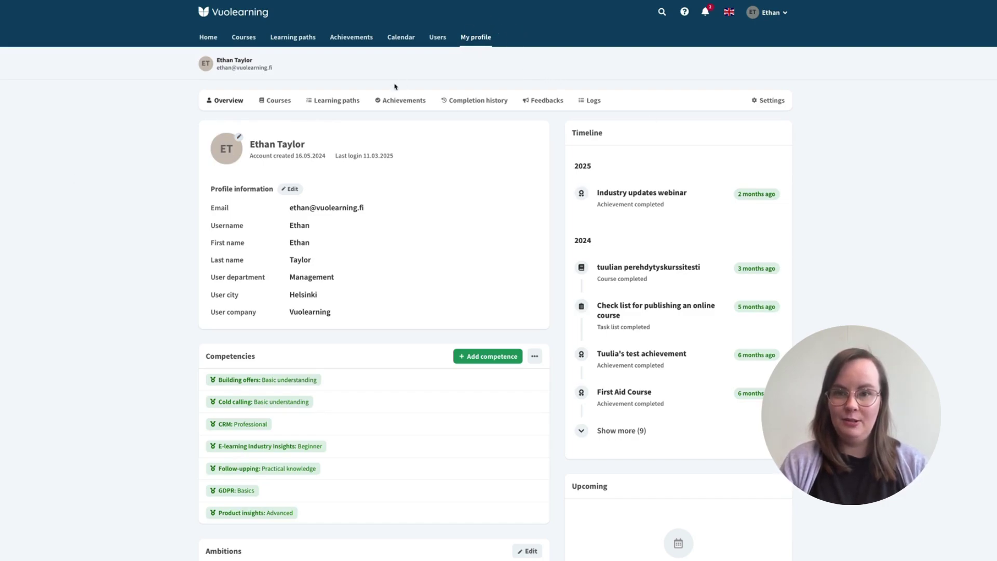
Look at the forms for adding a competence and editing ambitions on the own profile, leaving both without changes.
{"action": "scroll", "coordinate": [411, 384], "scroll_direction": "down", "scroll_amount": 3}
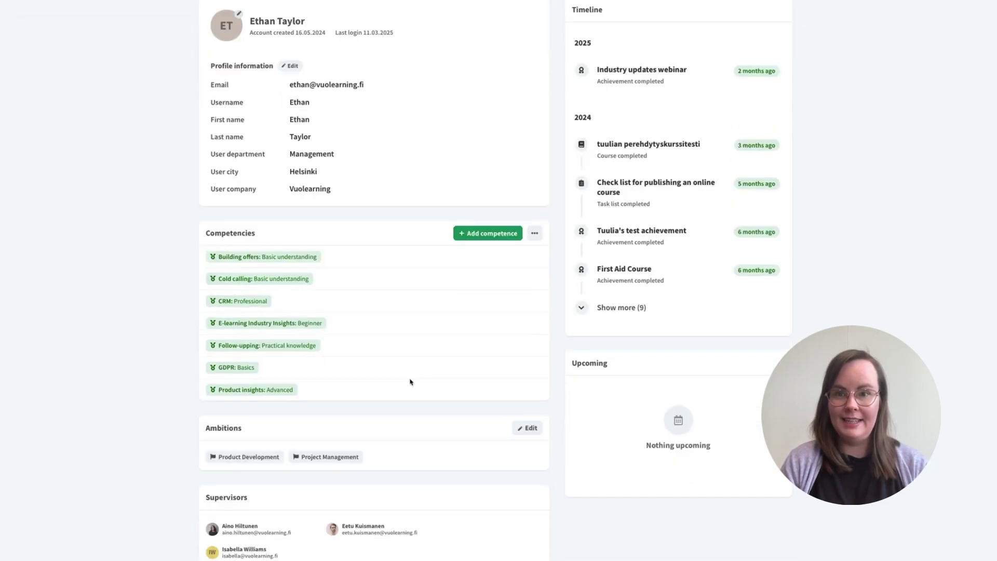
{"action": "left_click", "coordinate": [484, 236]}
{"action": "left_click", "coordinate": [561, 282]}
{"action": "left_click", "coordinate": [566, 287]}
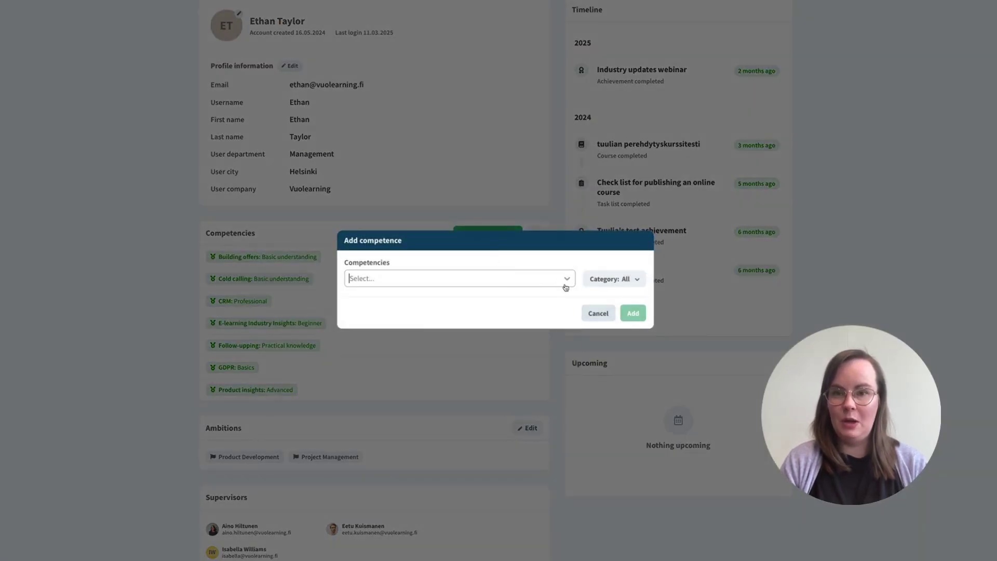
{"action": "left_click", "coordinate": [593, 313]}
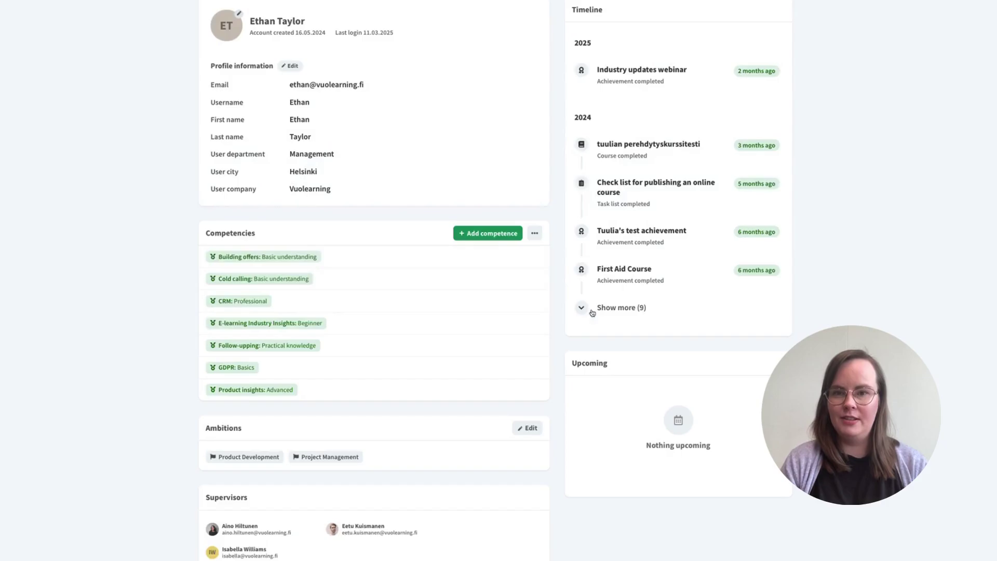
{"action": "left_click", "coordinate": [522, 431]}
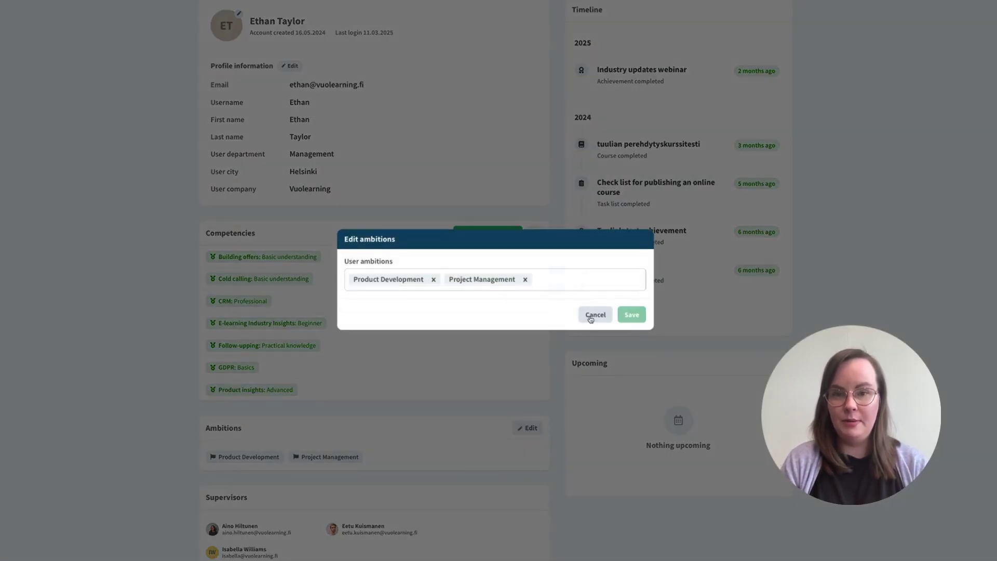
{"action": "left_click", "coordinate": [595, 315]}
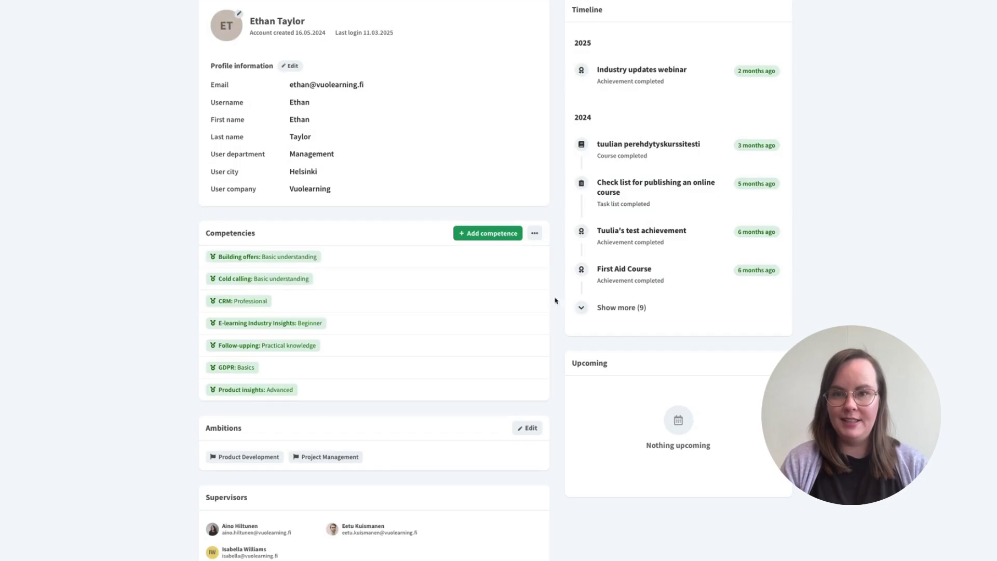
Compare the own competencies with the Customer service expert competence profile.
{"action": "left_click", "coordinate": [535, 240]}
{"action": "left_click", "coordinate": [526, 256]}
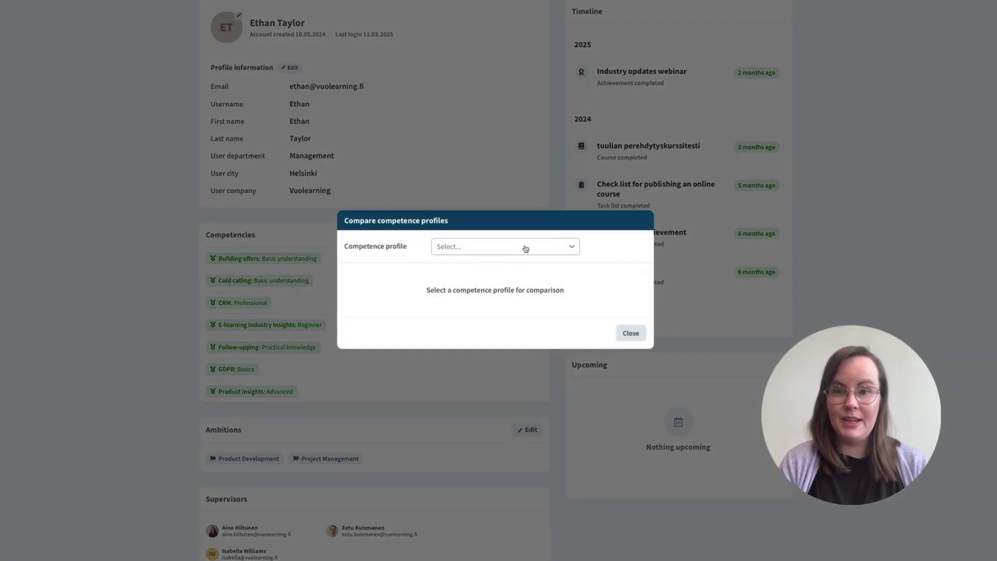
{"action": "left_click", "coordinate": [526, 247]}
{"action": "left_click", "coordinate": [517, 274]}
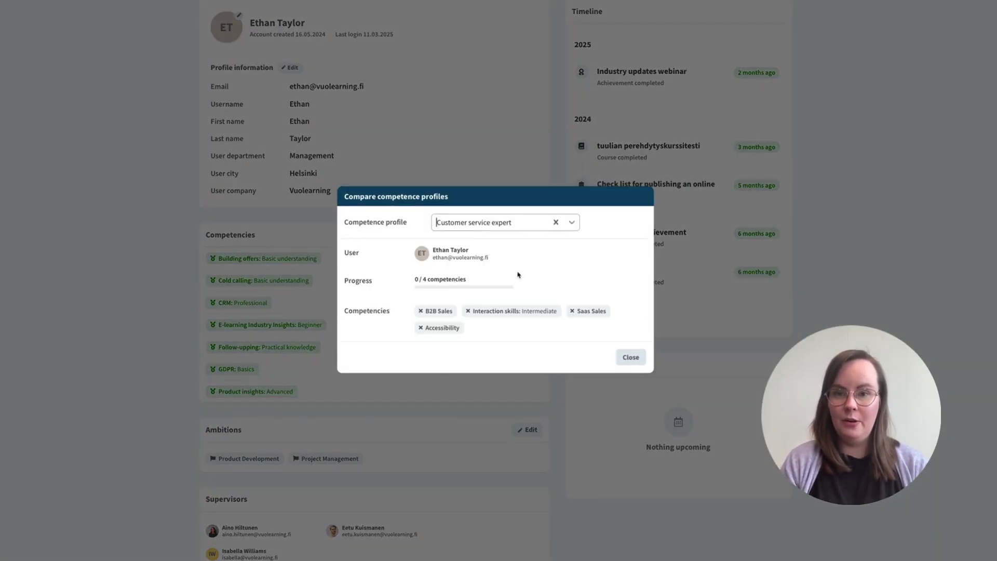
Switch the competence profile comparison to E-learning Specialist, review it, and close the comparison.
{"action": "left_click", "coordinate": [519, 224]}
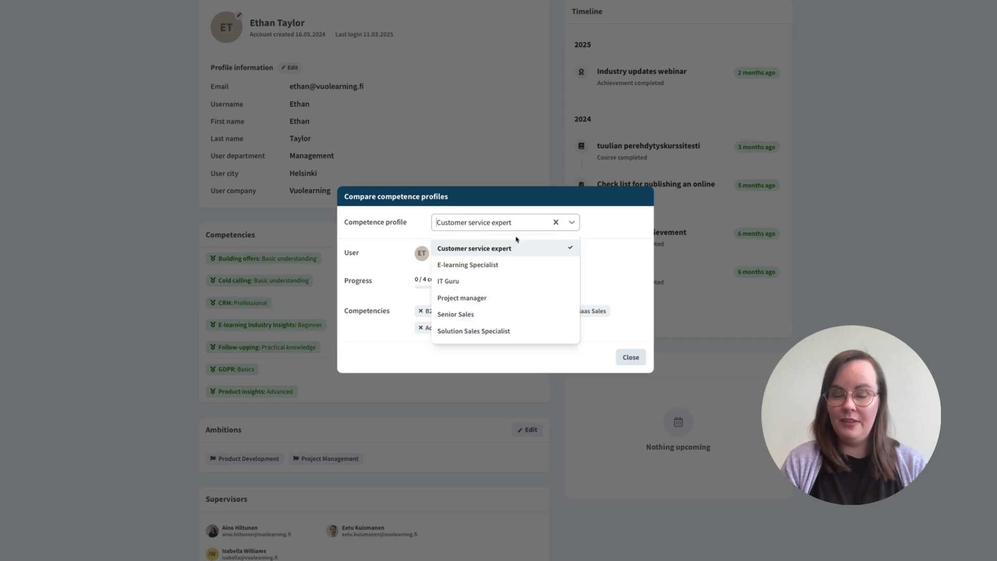
{"action": "left_click", "coordinate": [511, 264]}
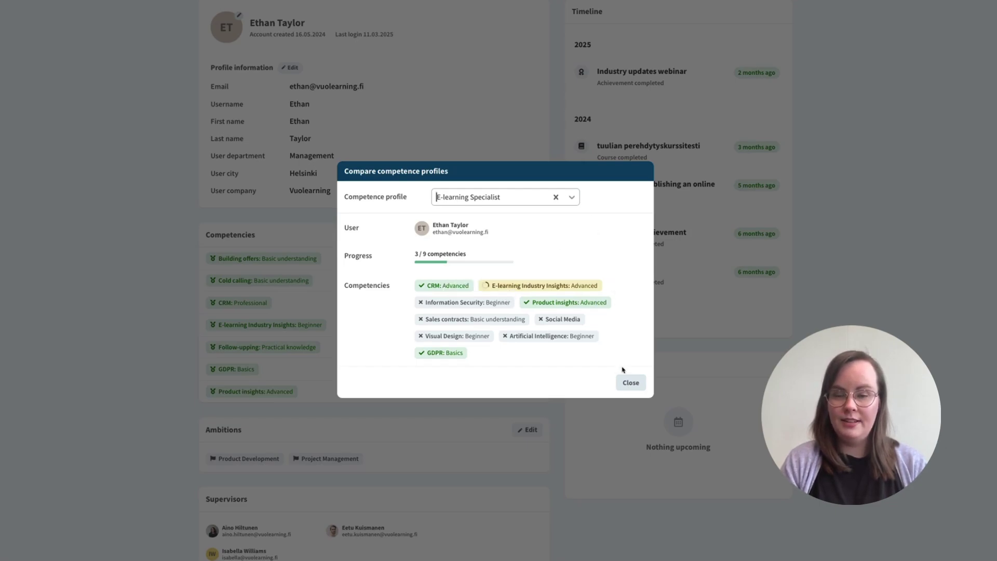
{"action": "left_click", "coordinate": [629, 382]}
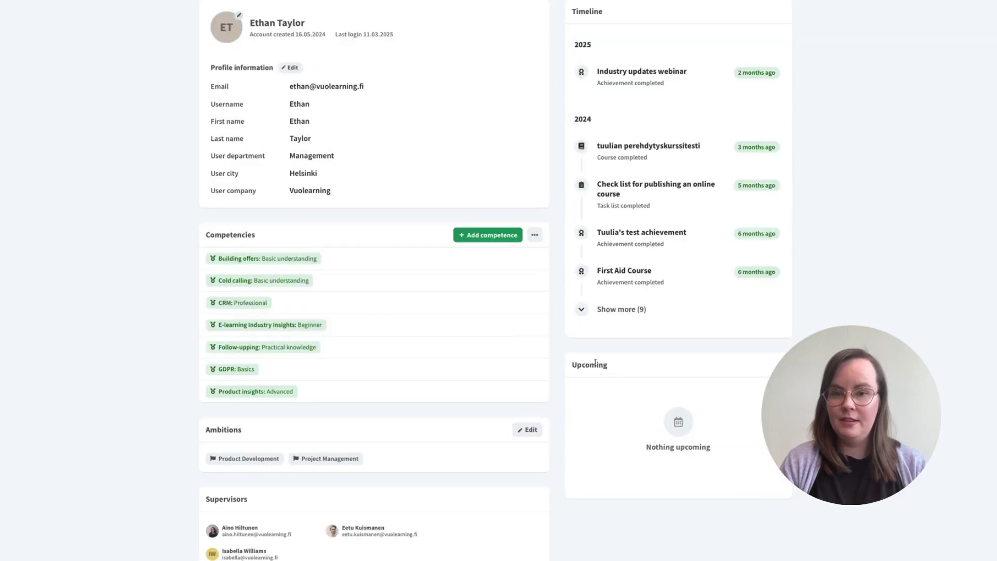
{"action": "scroll", "coordinate": [500, 314], "scroll_direction": "up", "scroll_amount": 3}
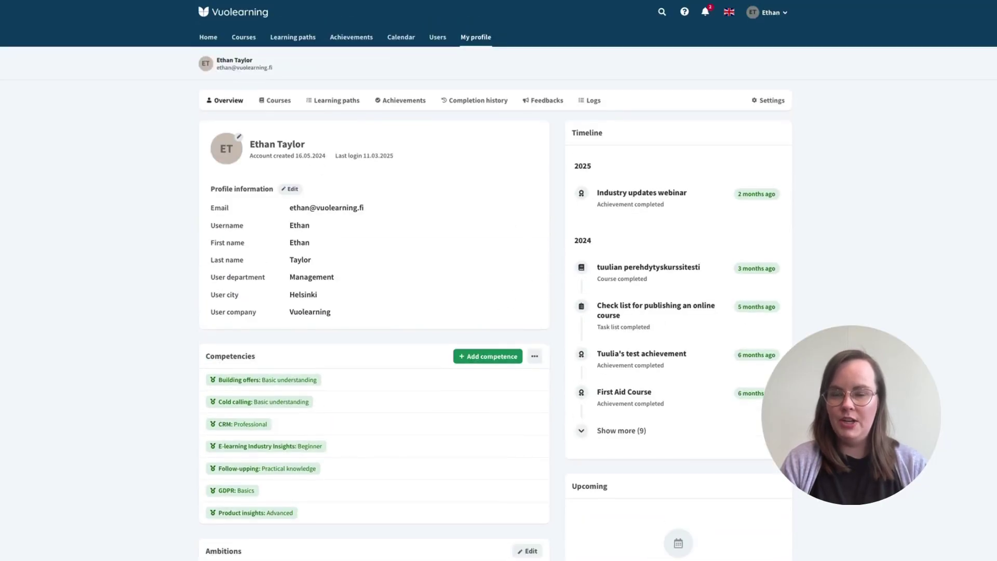